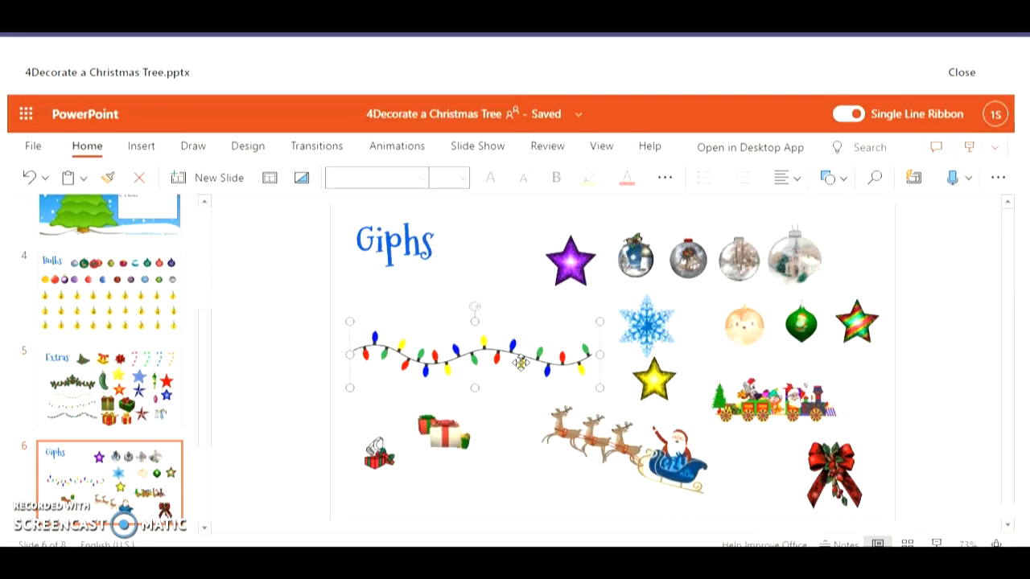
# Copy the animated string of Christmas lights from the Giphs slide and paste it onto the tree slide.
pyautogui.hotkey('ctrl', 'c')
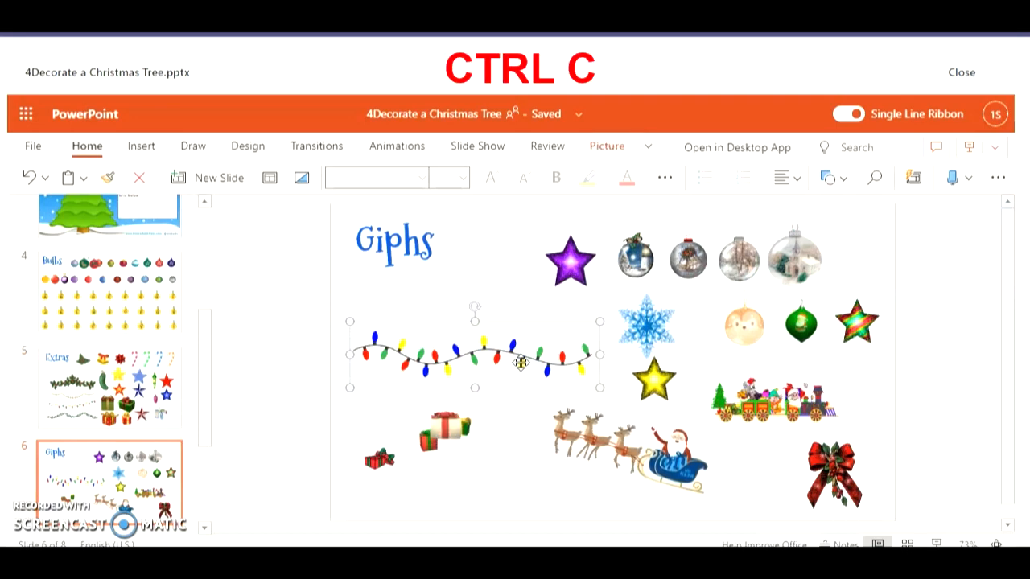
pyautogui.moveTo(204, 370); pyautogui.dragTo(212, 295)
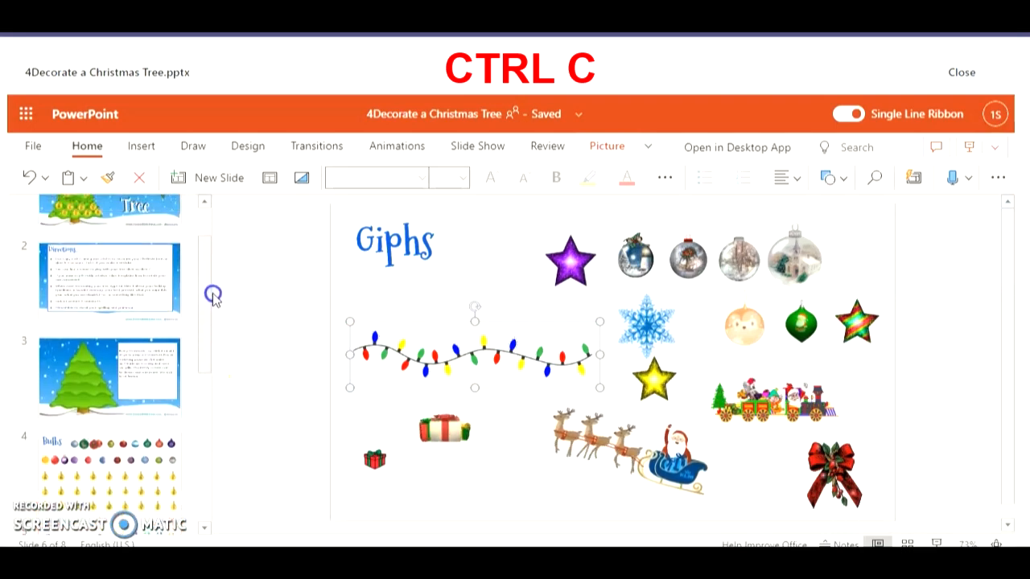
pyautogui.click(78, 402)
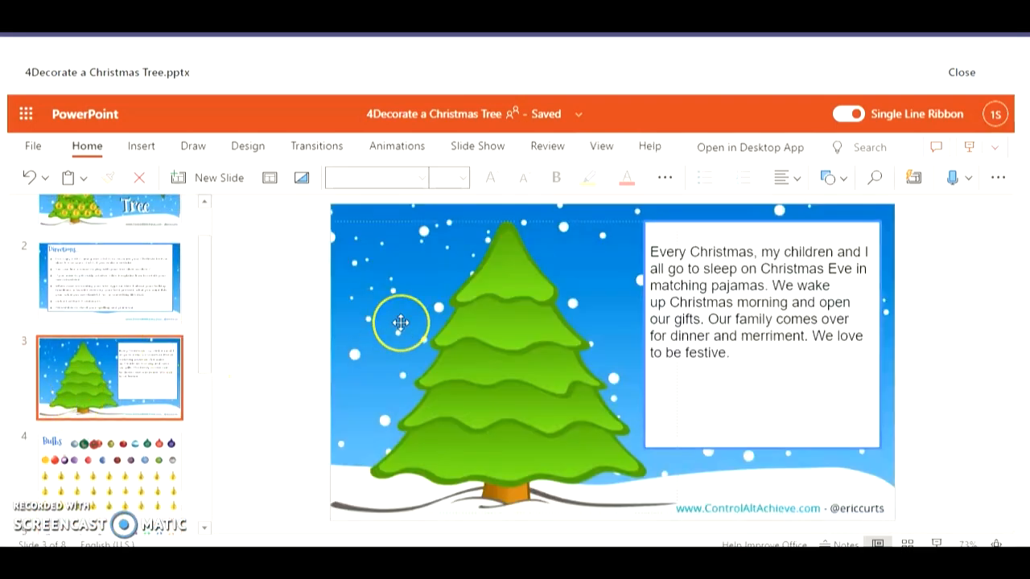
pyautogui.hotkey('ctrl', 'v')
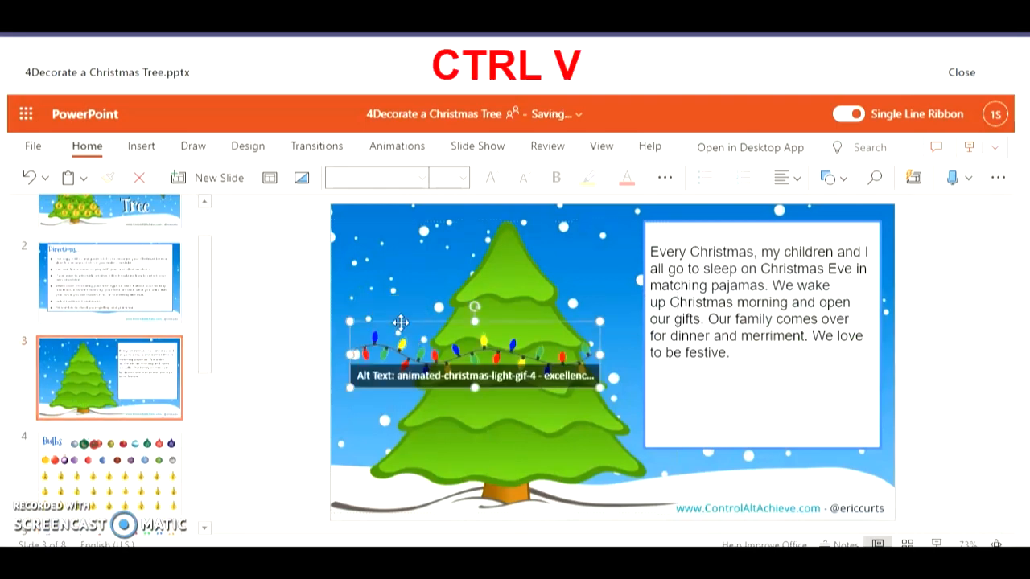
# Shrink the pasted light string and position it across the tree's second tier from the top.
pyautogui.moveTo(458, 332); pyautogui.dragTo(499, 295)
pyautogui.click(567, 308)
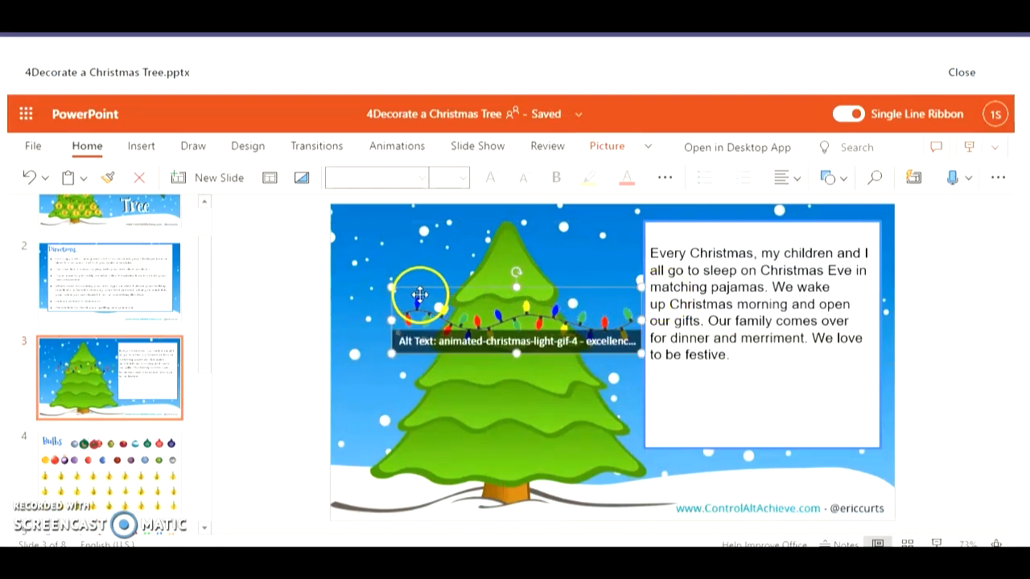
pyautogui.moveTo(389, 287); pyautogui.dragTo(456, 312)
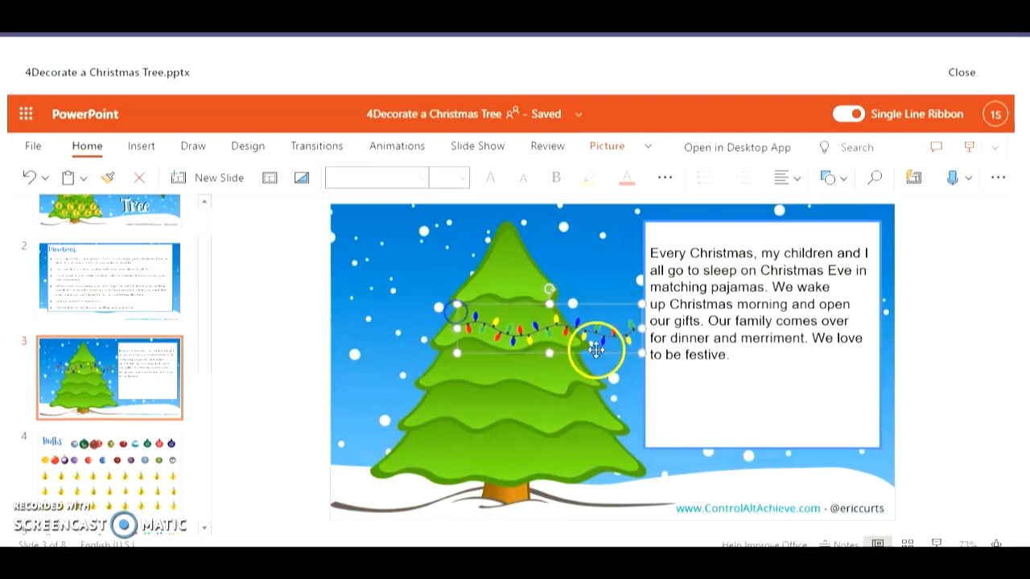
pyautogui.moveTo(591, 324); pyautogui.dragTo(533, 320)
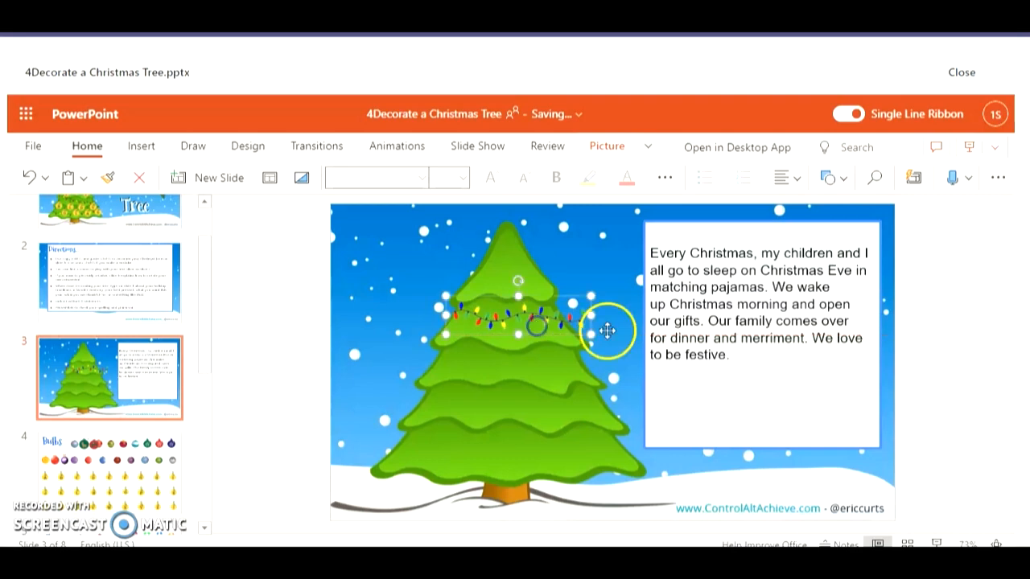
pyautogui.moveTo(599, 300); pyautogui.dragTo(567, 306)
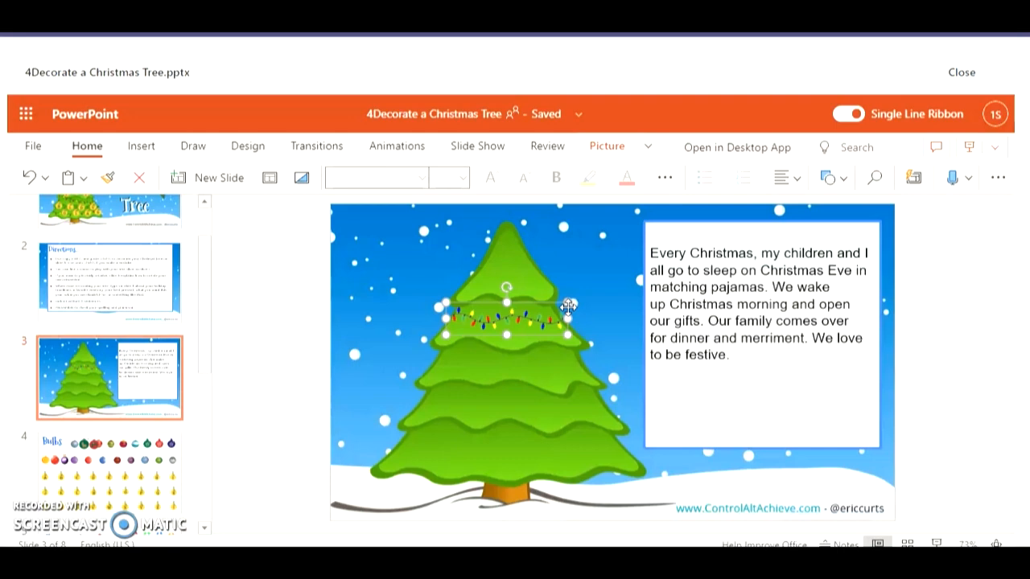
# Paste two more light strings and fit them across the tree's third and fourth tiers.
pyautogui.hotkey('ctrl', 'v')
pyautogui.moveTo(532, 325); pyautogui.dragTo(581, 361)
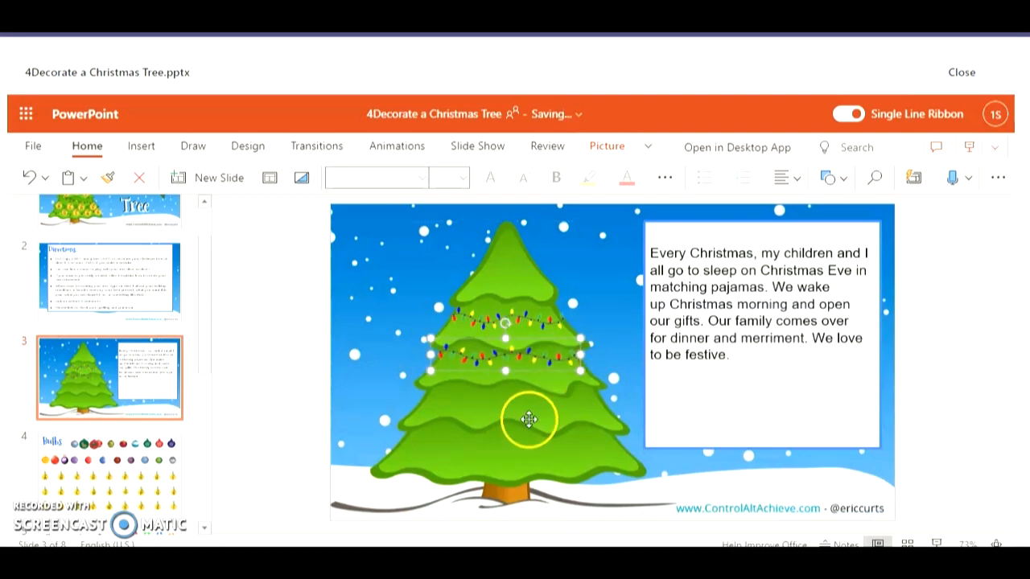
pyautogui.hotkey('ctrl', 'v')
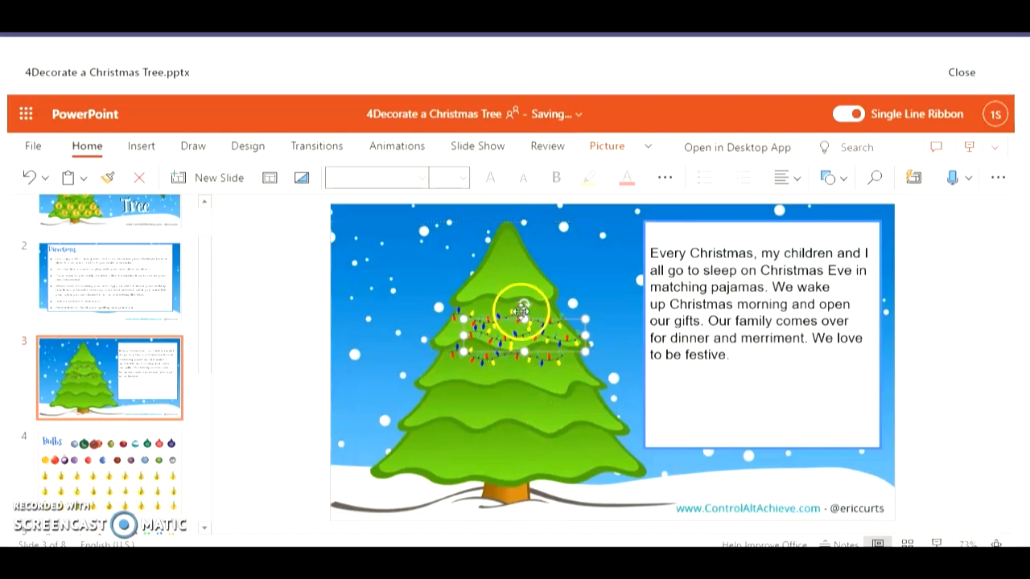
pyautogui.moveTo(522, 319); pyautogui.dragTo(597, 399)
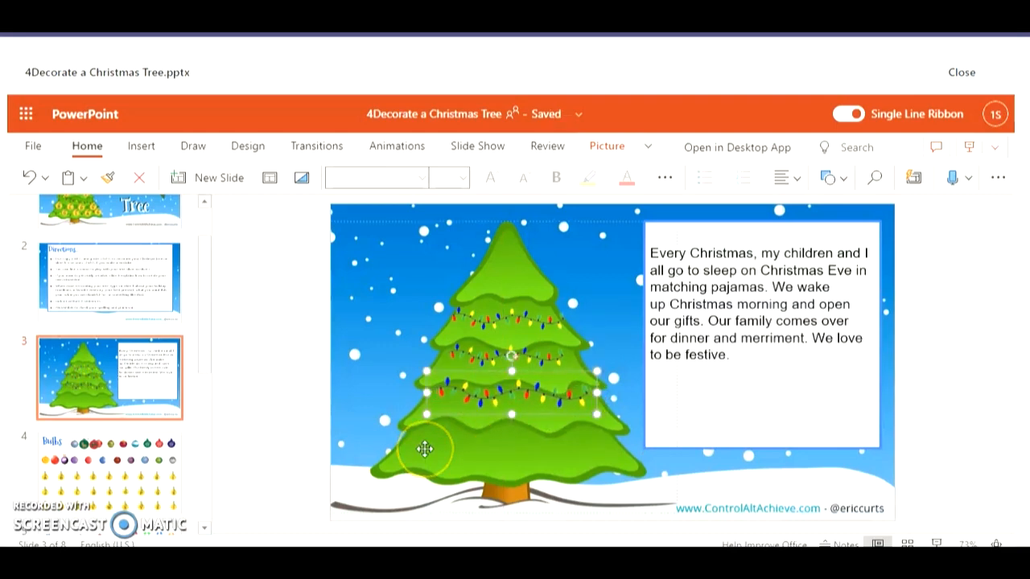
# Paste another light string and stretch it across the tree's lowest tier.
pyautogui.click(469, 449)
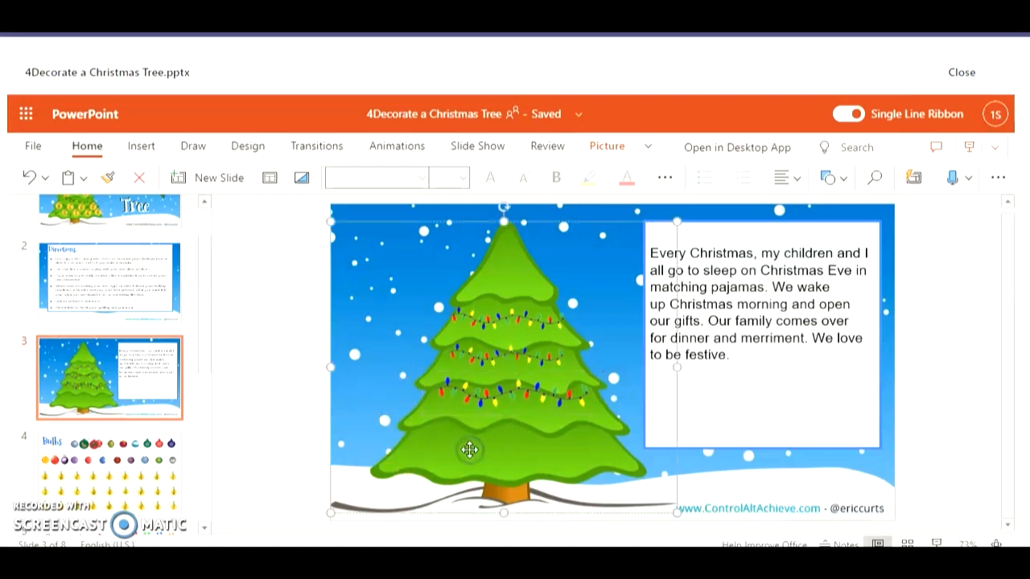
pyautogui.hotkey('ctrl', 'v')
pyautogui.moveTo(487, 402); pyautogui.dragTo(457, 440)
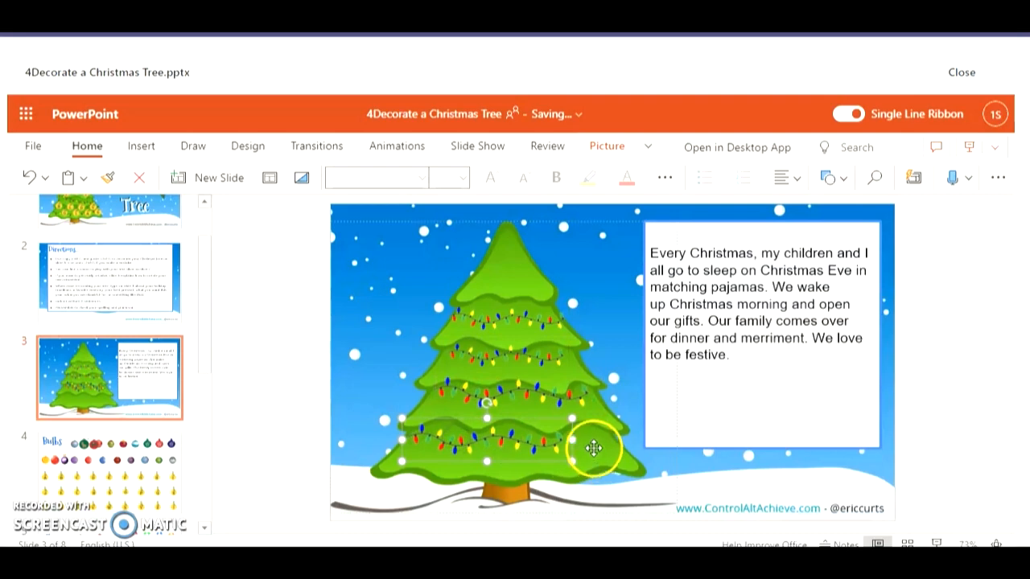
pyautogui.moveTo(577, 440); pyautogui.dragTo(611, 443)
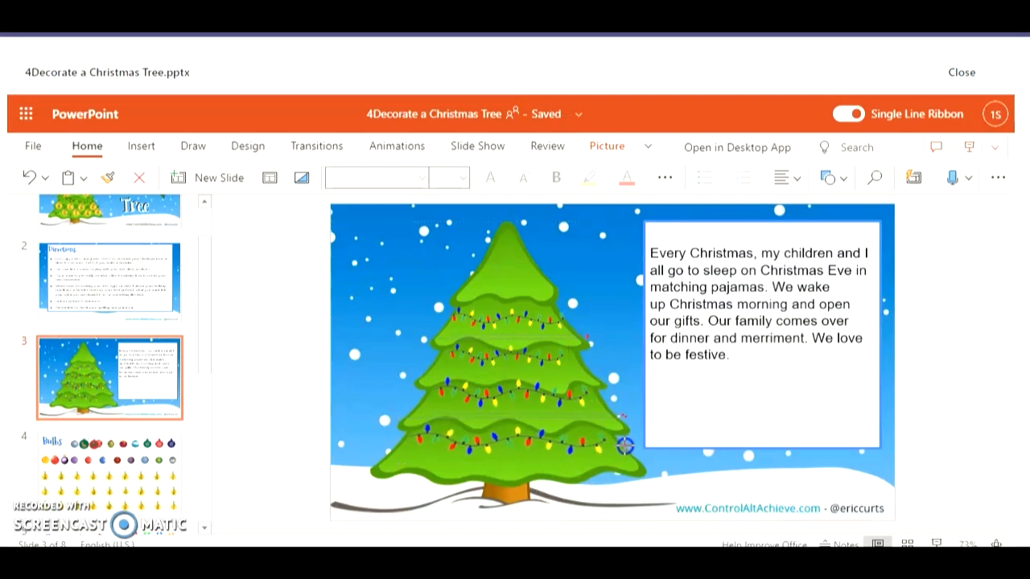
# Copy the green reindeer ornament from the Bulbs slide and place it on the left edge of the tree's fourth tier.
pyautogui.click(131, 505)
pyautogui.click(515, 310)
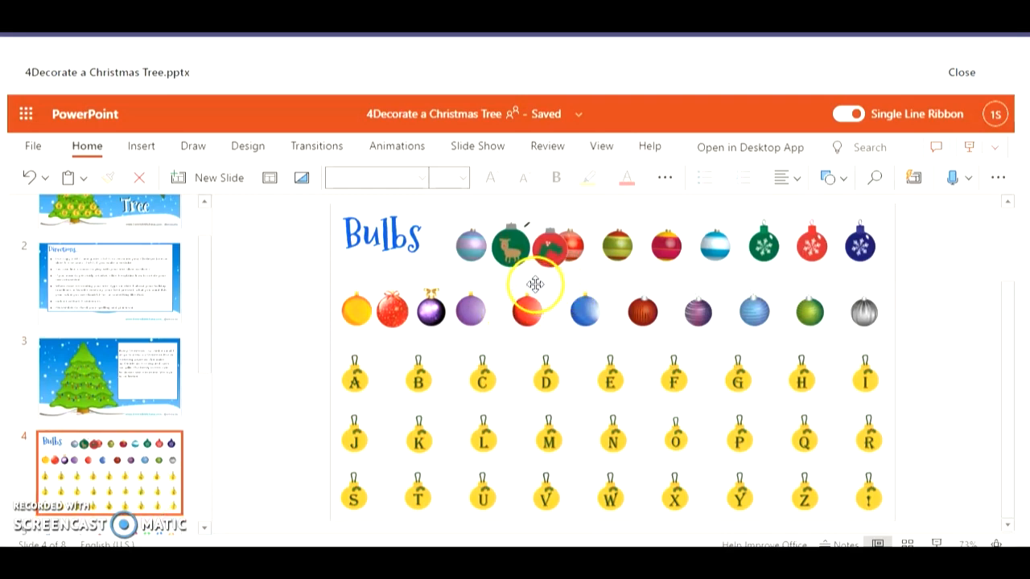
pyautogui.click(516, 255)
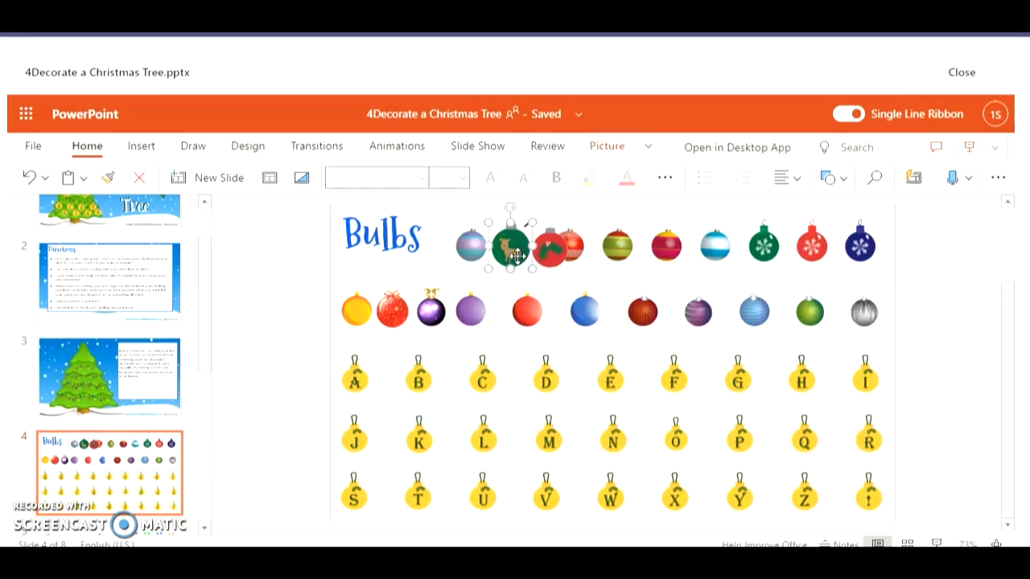
pyautogui.click(125, 357)
pyautogui.click(547, 281)
pyautogui.moveTo(549, 282); pyautogui.dragTo(426, 413)
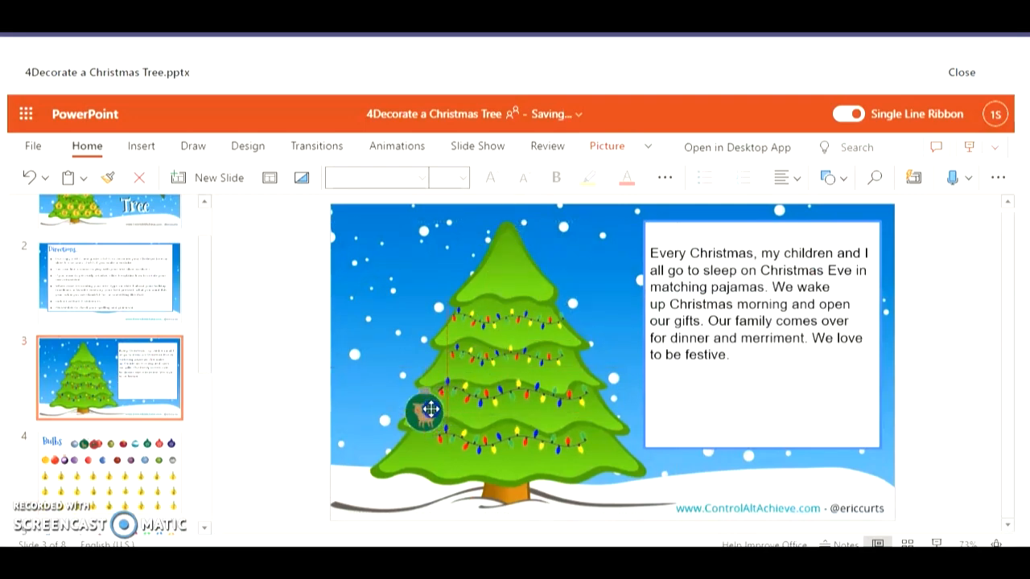
# Paste a second green reindeer ornament, shrink it and place it on the right side of the tree's second tier.
pyautogui.click(563, 378)
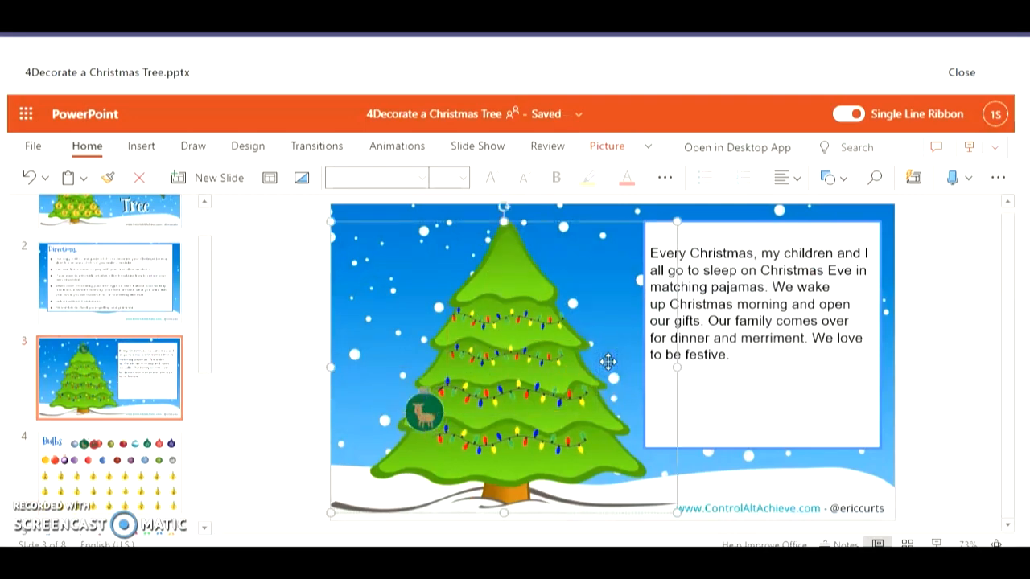
pyautogui.hotkey('ctrl', 'v')
pyautogui.moveTo(533, 265); pyautogui.dragTo(547, 310)
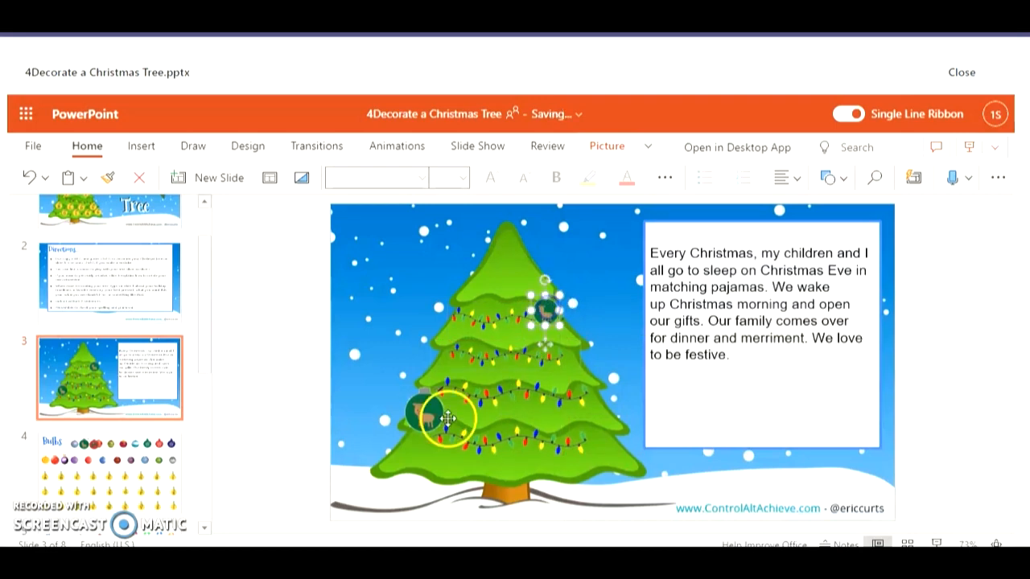
# Present the Sounds slide as a slide show, play and pause the Christmas Vacation clip, and exit the show.
pyautogui.click(134, 460)
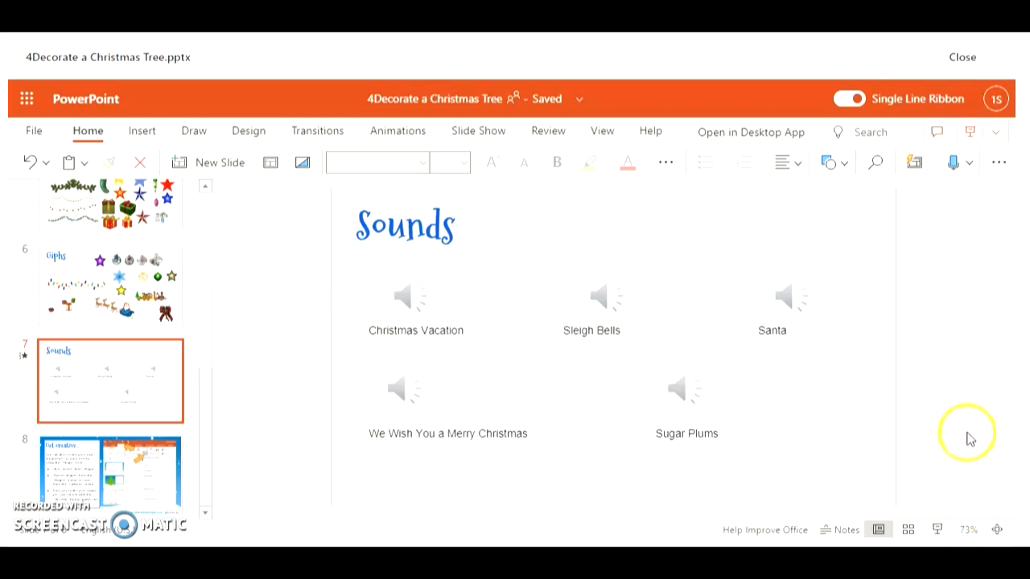
pyautogui.click(941, 530)
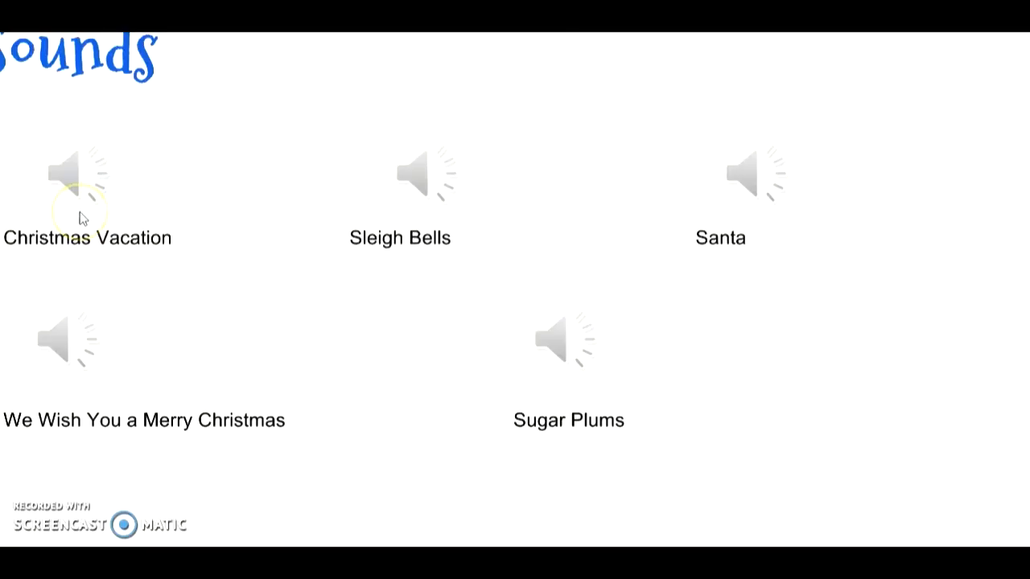
pyautogui.moveTo(83, 193)
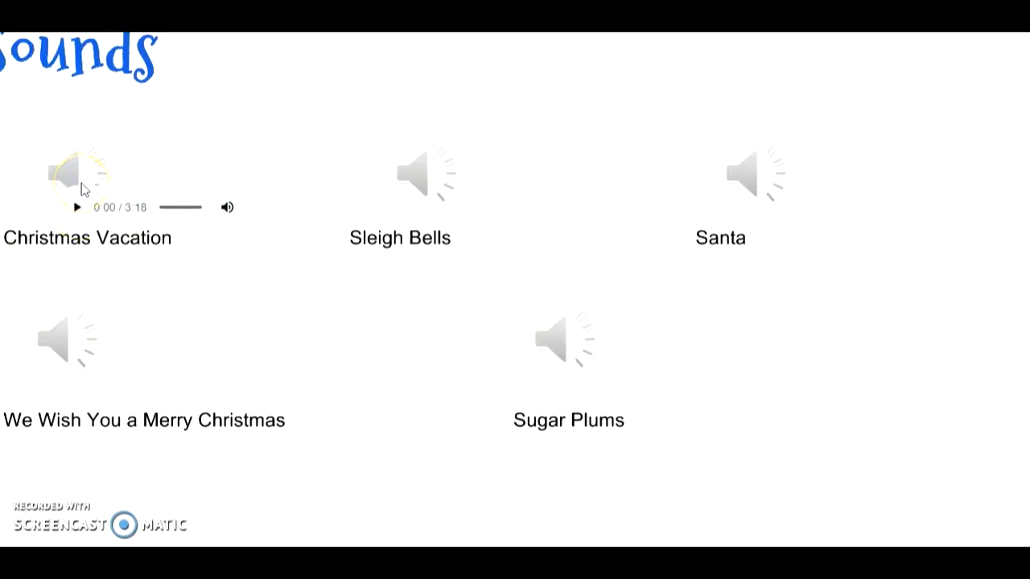
pyautogui.click(78, 207)
pyautogui.click(78, 207)
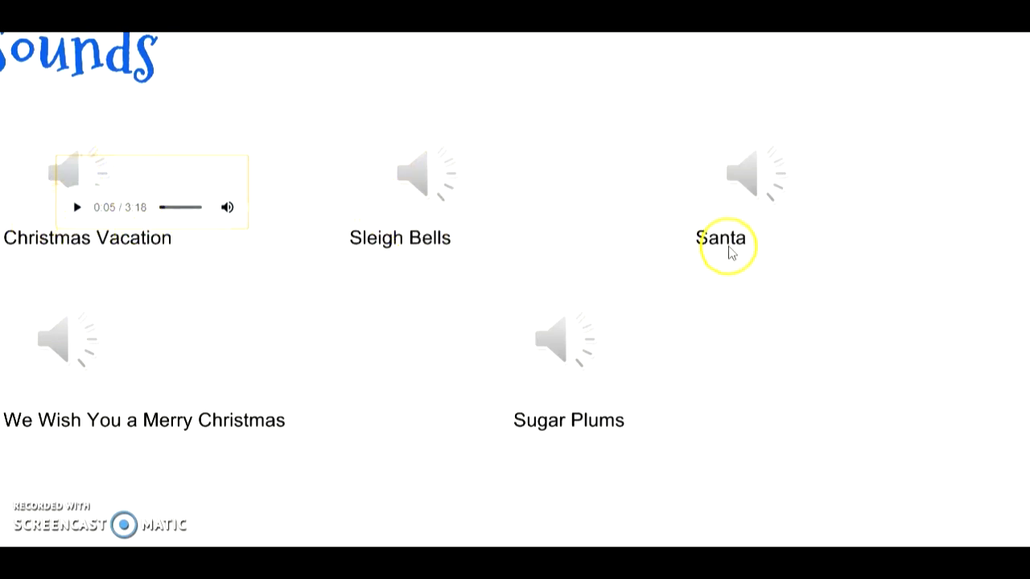
pyautogui.moveTo(117, 409)
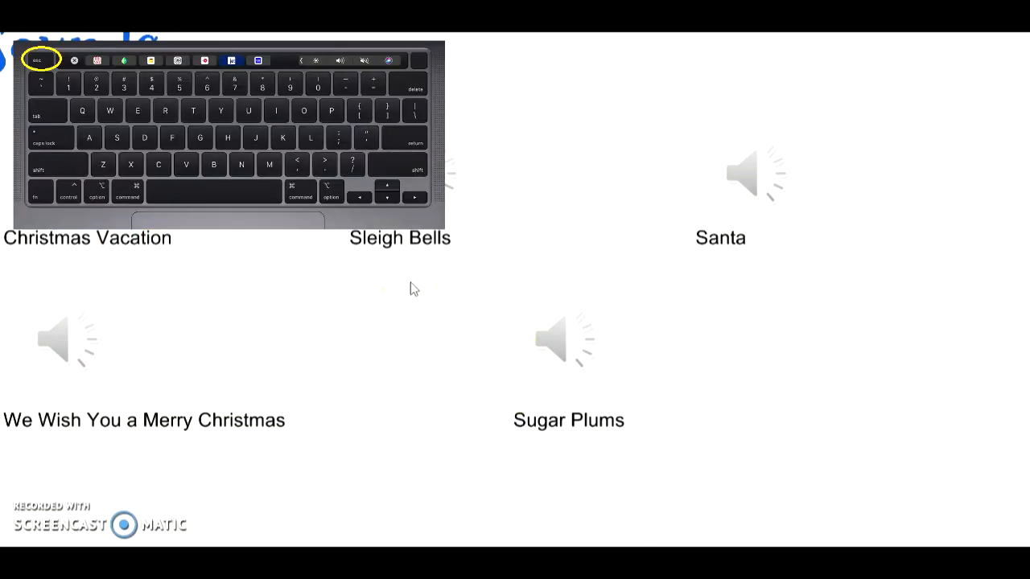
pyautogui.press('Escape')
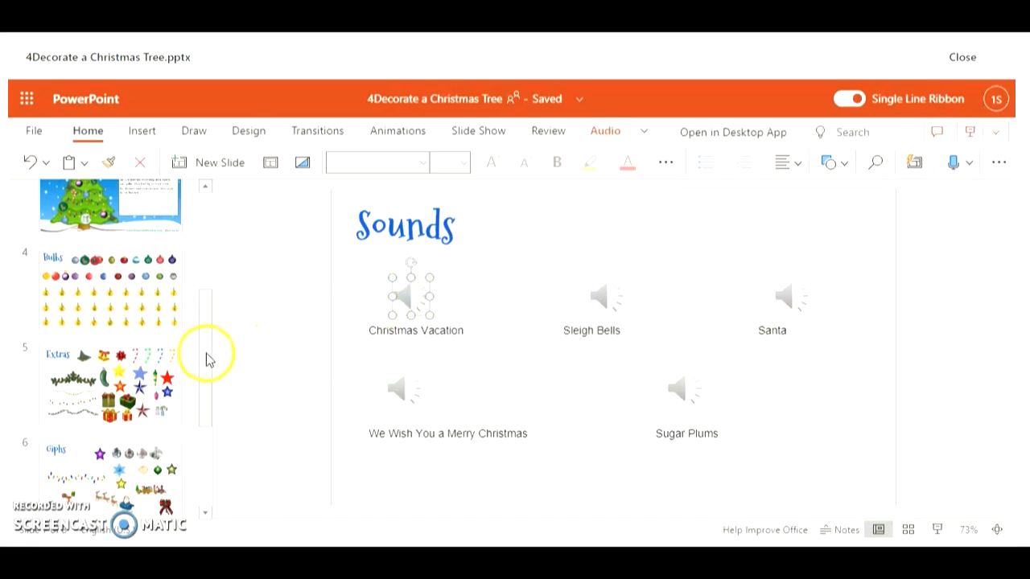
# Open the decorated tree slide and view it as a slide show, checking its sound icon.
pyautogui.moveTo(206, 344); pyautogui.dragTo(225, 241)
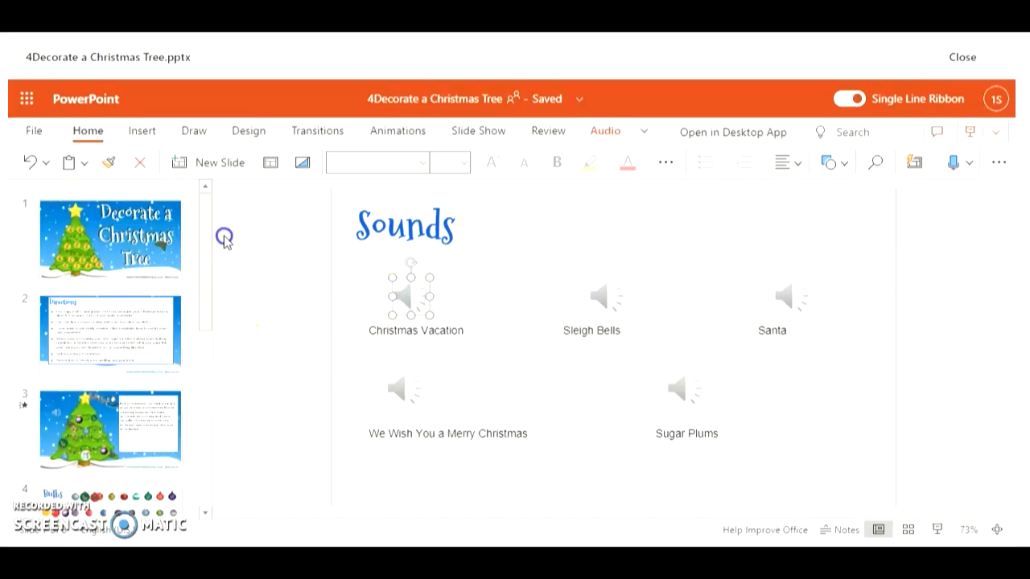
pyautogui.click(61, 422)
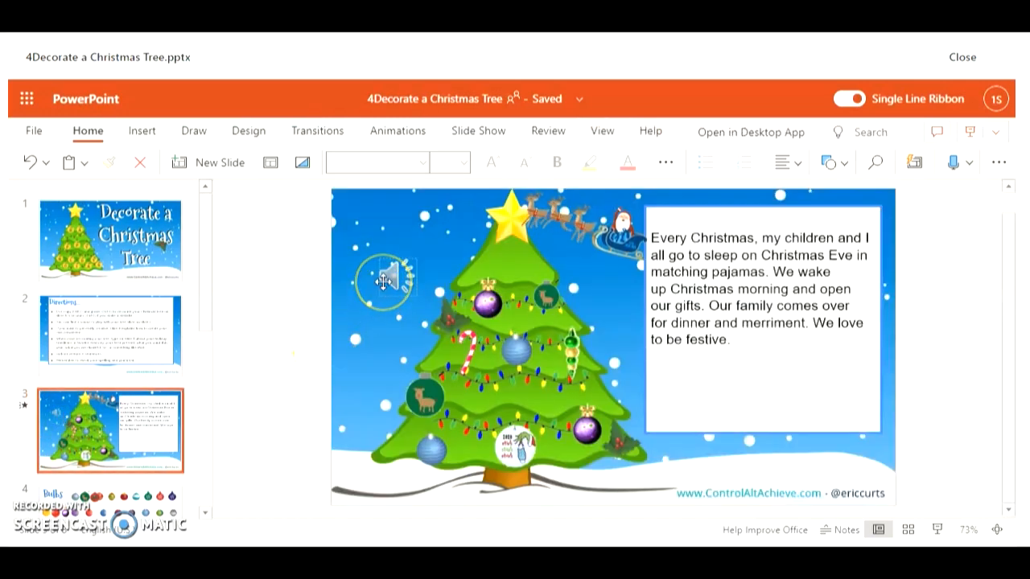
pyautogui.click(394, 276)
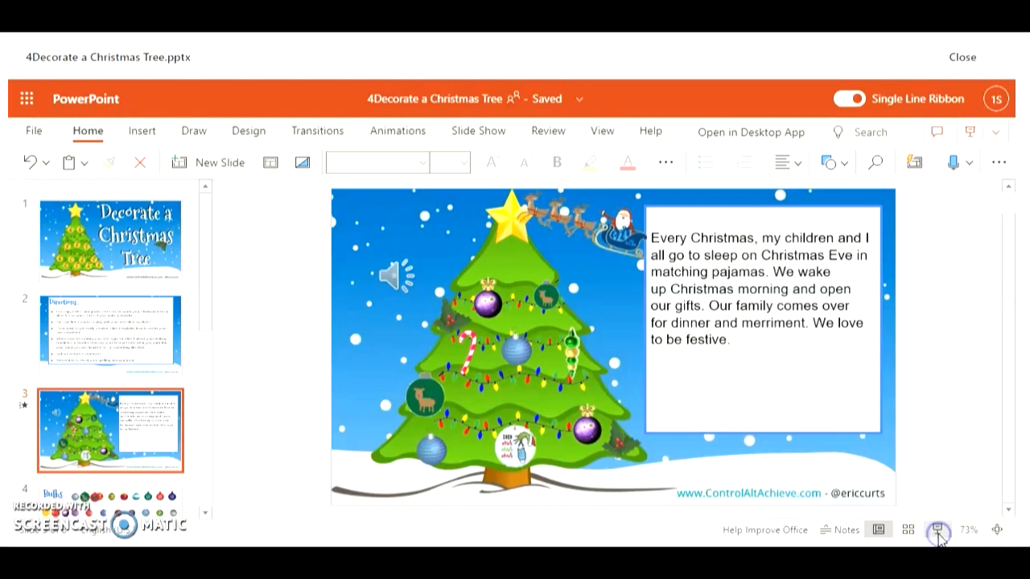
pyautogui.click(938, 532)
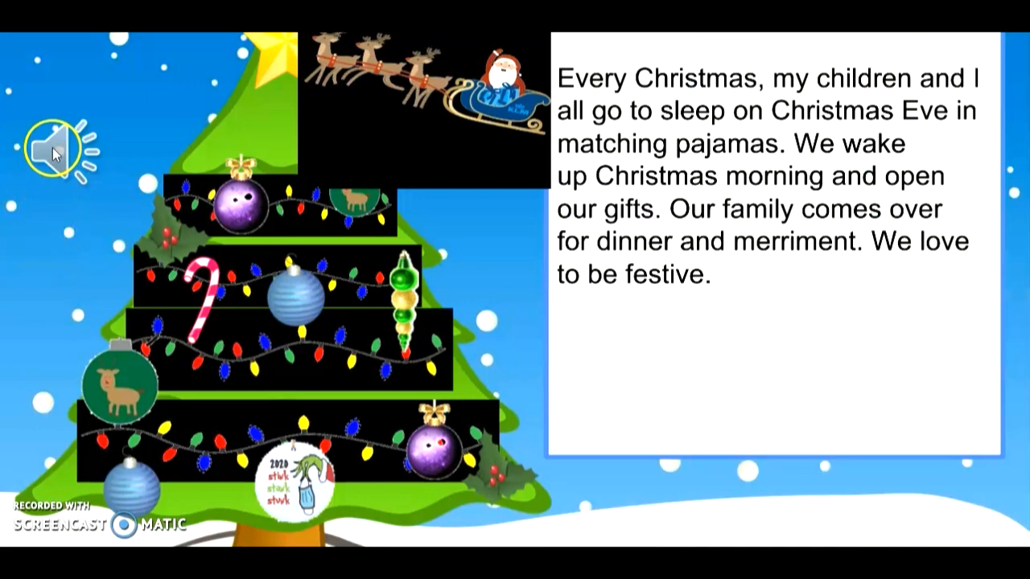
pyautogui.moveTo(66, 163)
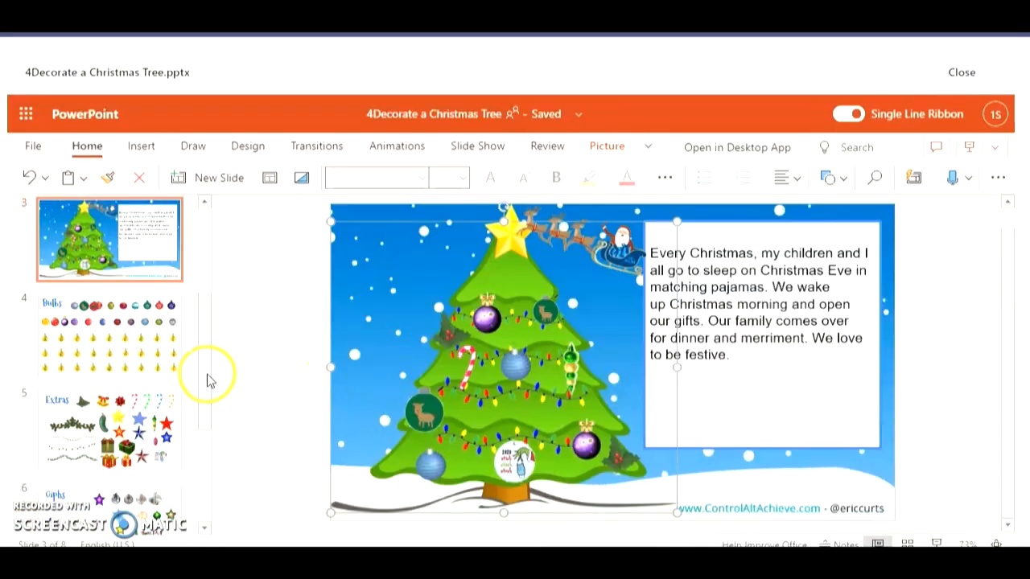
# Delete the first "a" from the word "family" in the tree slide's text box to make a spelling mistake.
pyautogui.moveTo(208, 379); pyautogui.dragTo(211, 296)
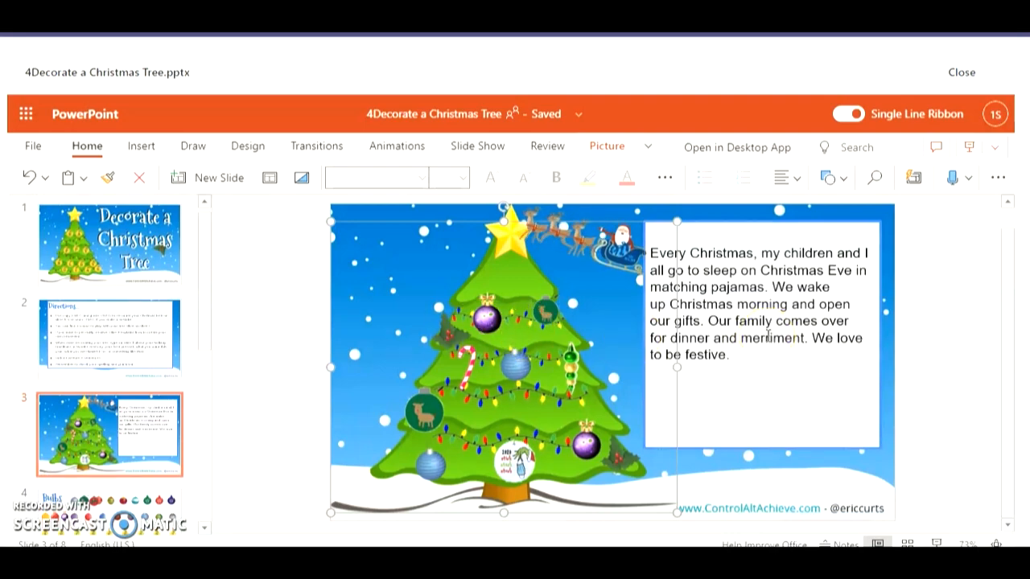
pyautogui.click(745, 321)
pyautogui.click(778, 367)
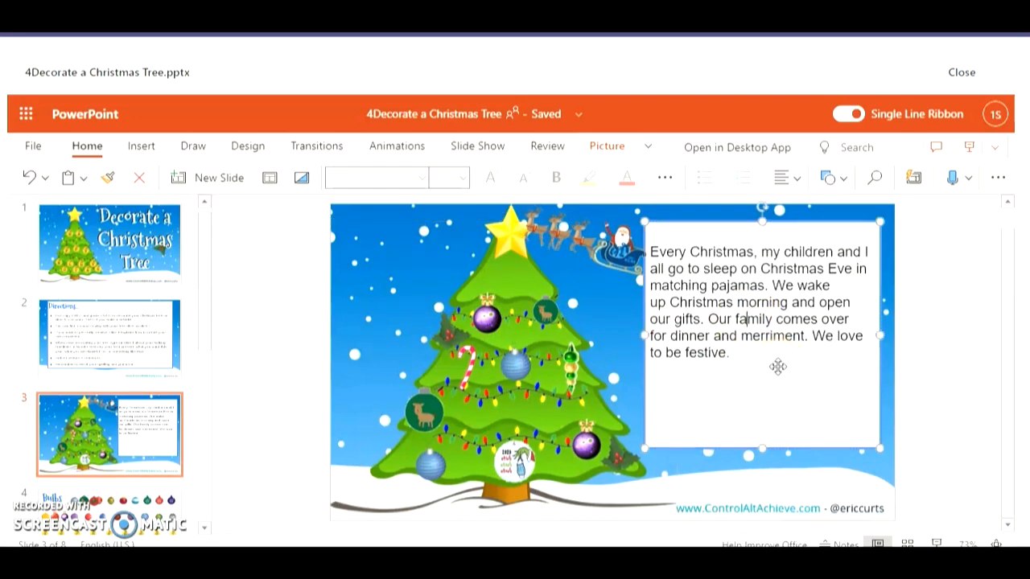
pyautogui.press('BackSpace')
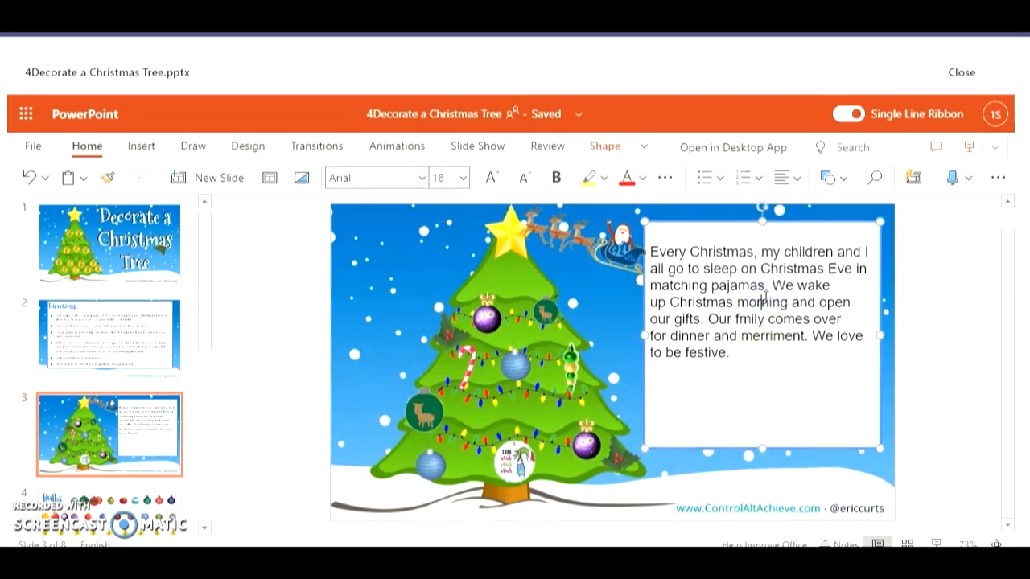
pyautogui.click(753, 350)
pyautogui.click(765, 414)
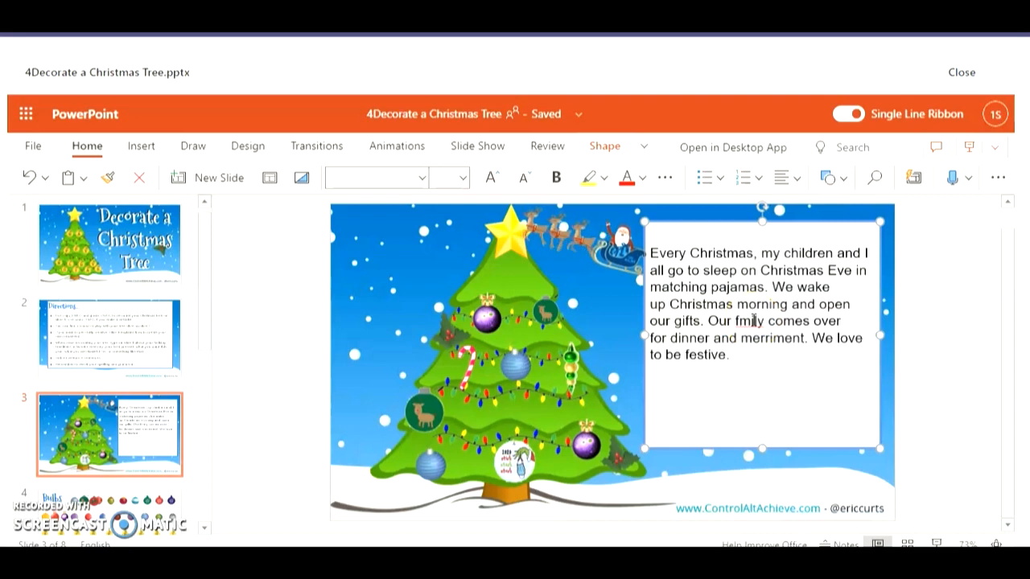
# Correct the misspelled word "fmily" to the suggested spelling "family".
pyautogui.rightClick(752, 320)
pyautogui.press('Escape')
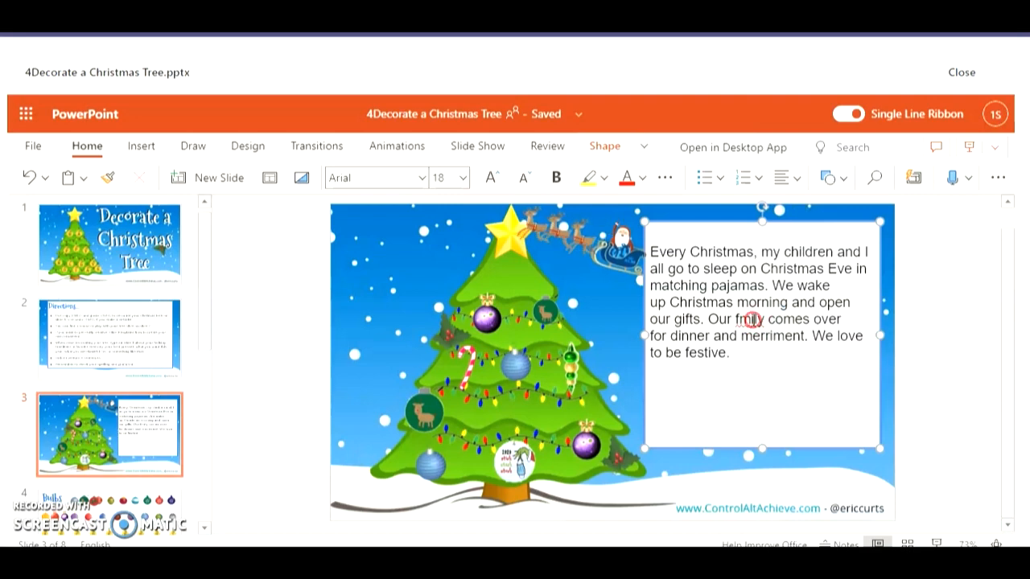
pyautogui.rightClick(752, 320)
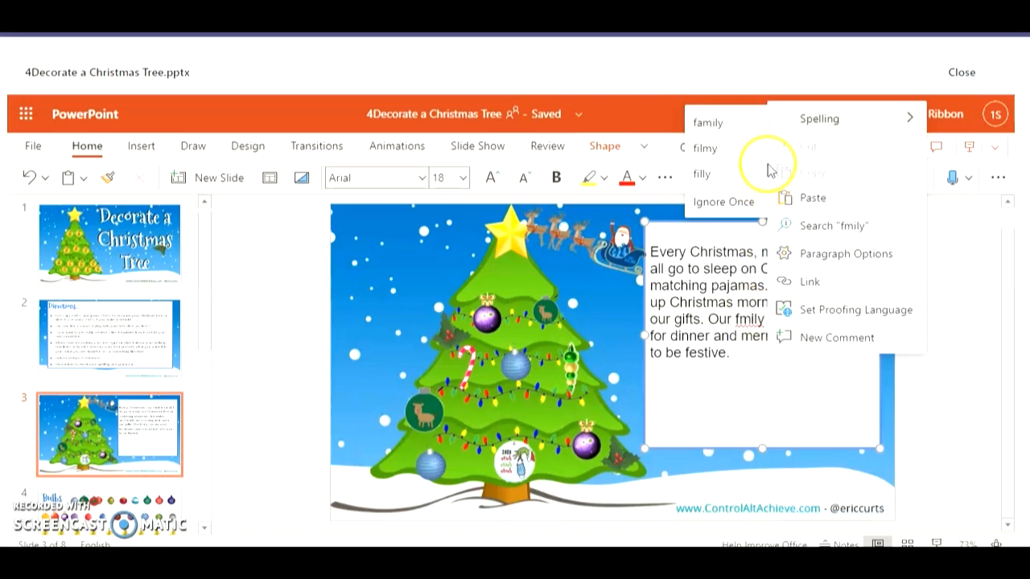
pyautogui.click(716, 123)
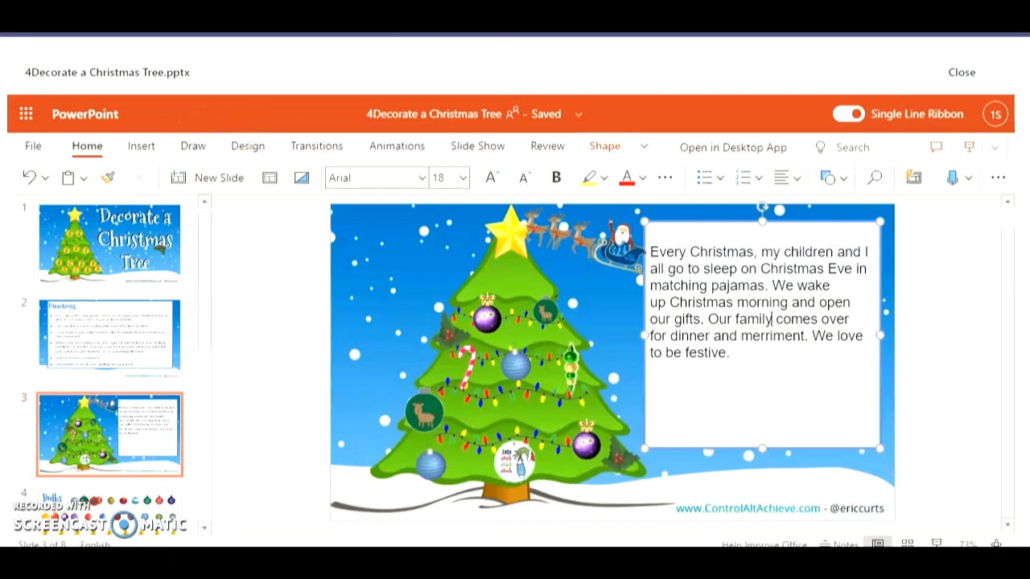
# Close the presentation and turn in the Activity 11 assignment.
pyautogui.click(965, 74)
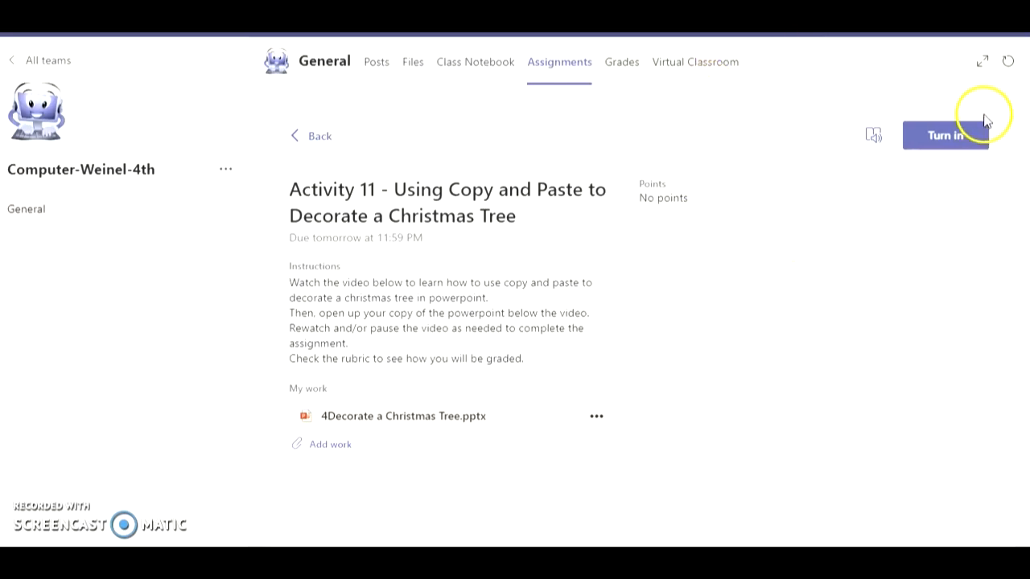
pyautogui.click(943, 141)
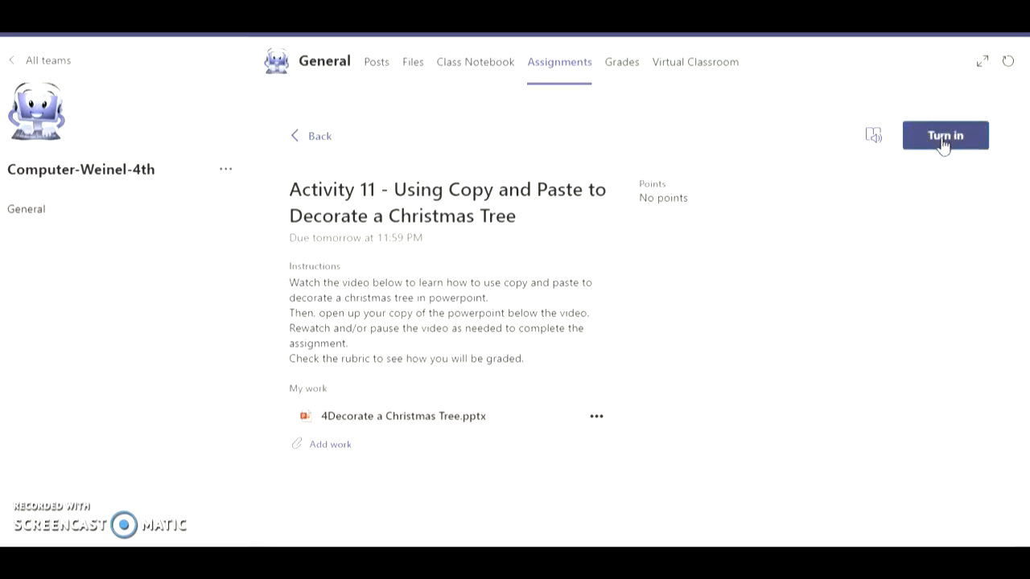